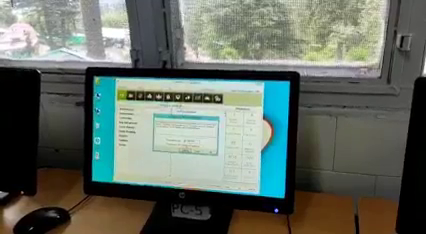
# Accept the room rate posting message and close the finished Post Room Rates dialog
pyautogui.press('Return')
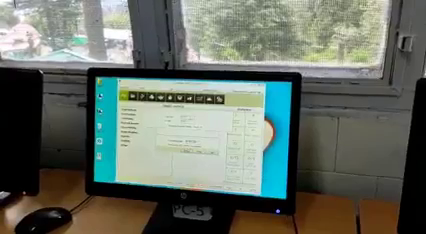
pyautogui.press('Return')
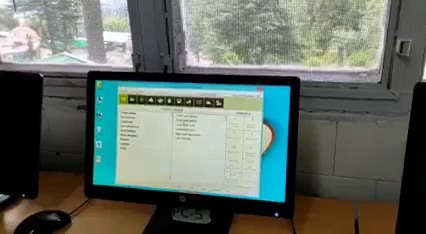
# Run the Create Balances step and accept its prompts to build the guest and night balances
pyautogui.press('Return')
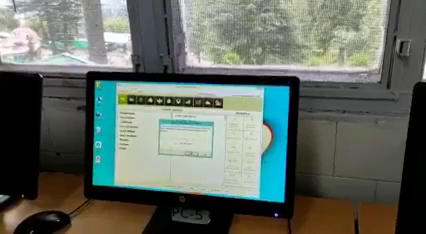
pyautogui.press('Return')
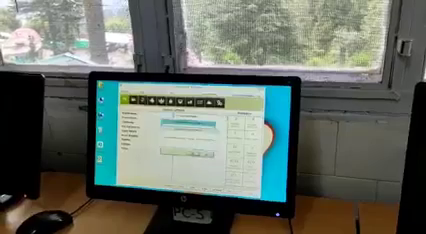
pyautogui.press('Return')
pyautogui.press('Return')
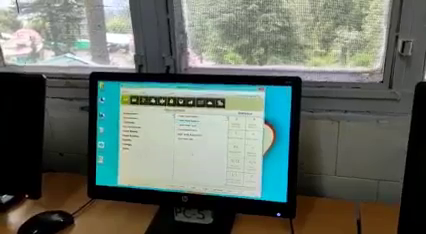